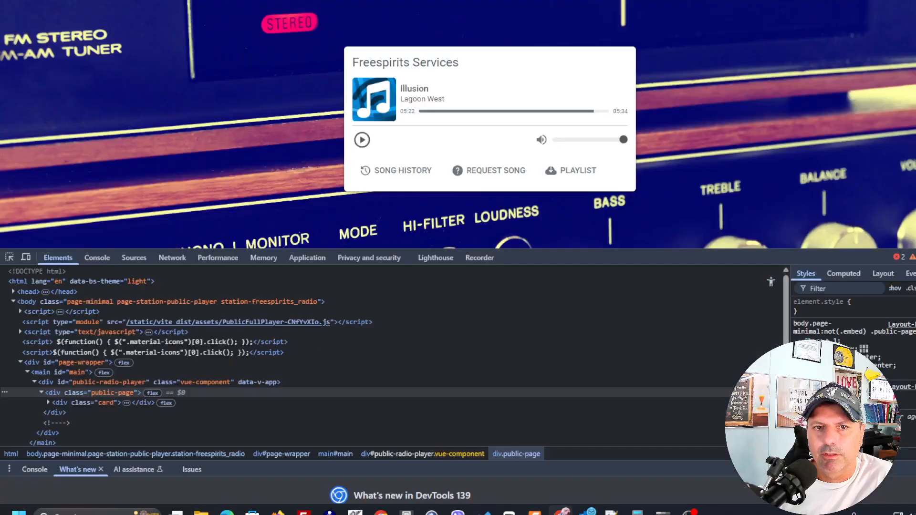
Reload the station's public player page and close the developer tools.
right_click(374, 5)
click(379, 18)
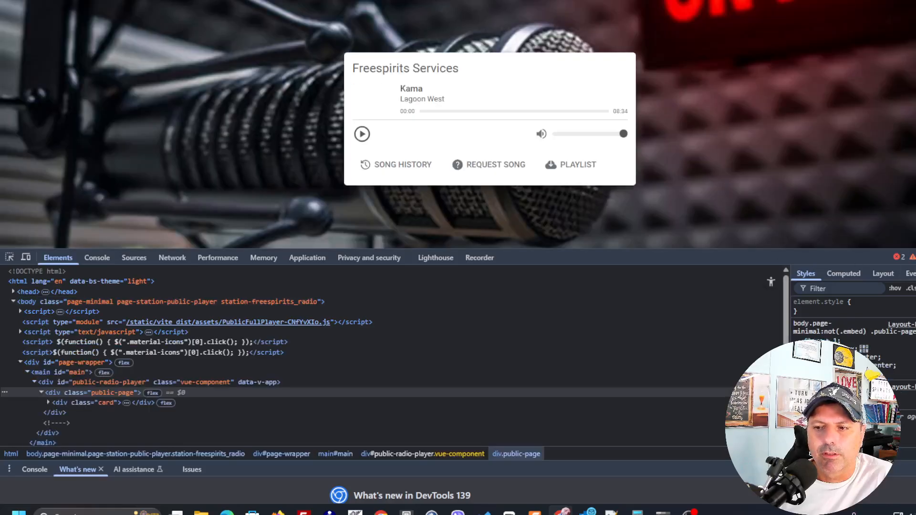
click(912, 257)
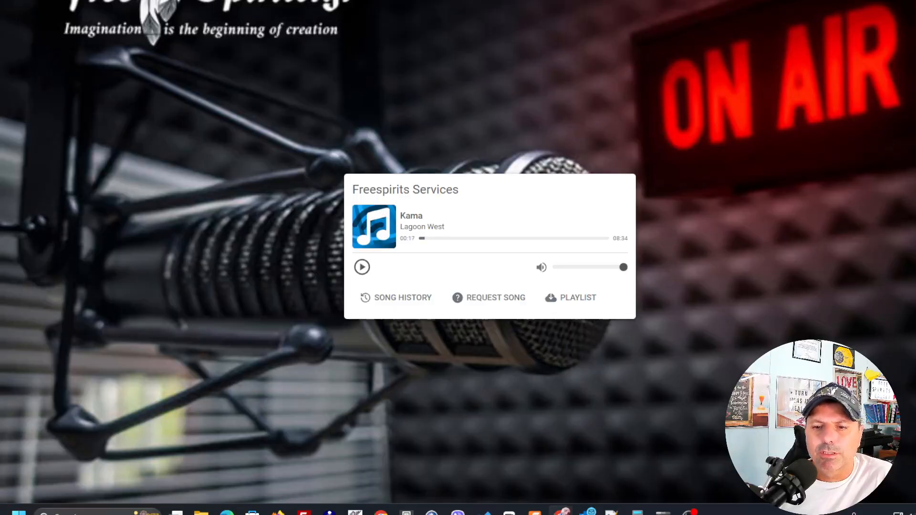
Return to the station profile in AzuraCast and open the branding settings for its public pages.
key(ctrl+w)
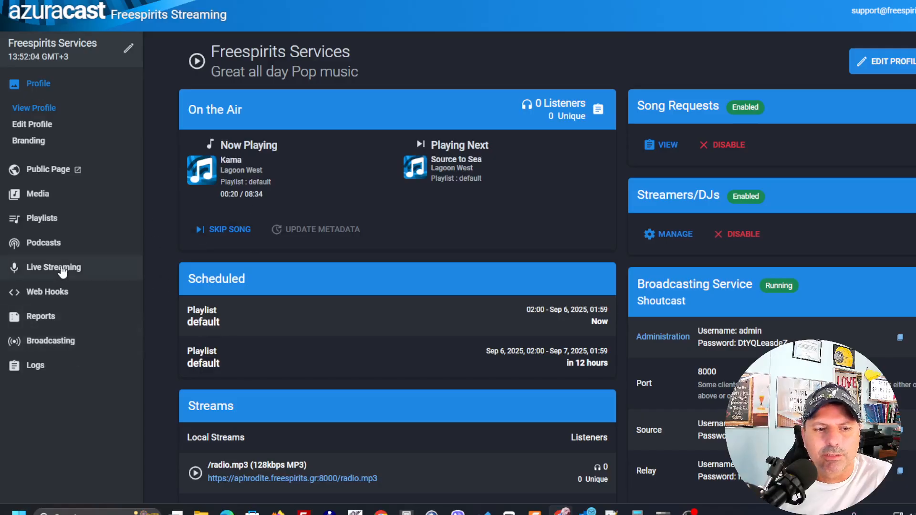
scroll(193, 347, down, 2)
scroll(193, 351, down, 3)
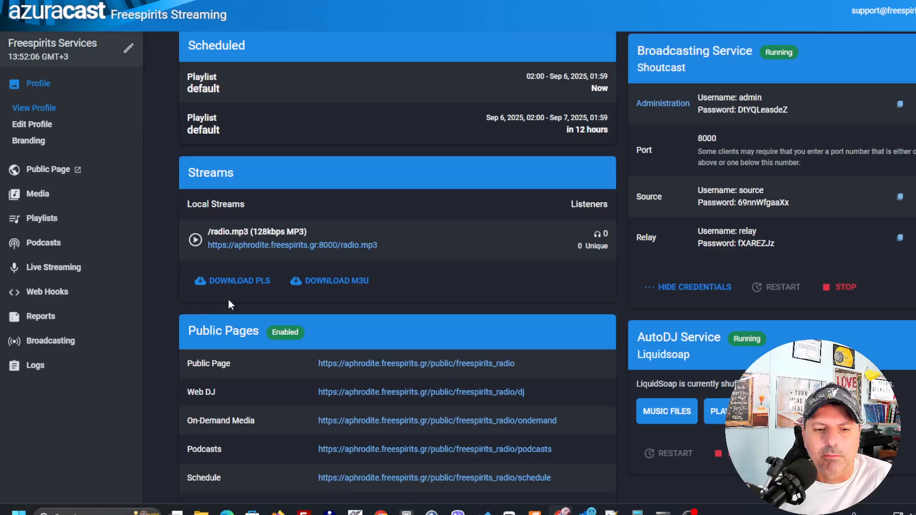
scroll(235, 303, down, 2)
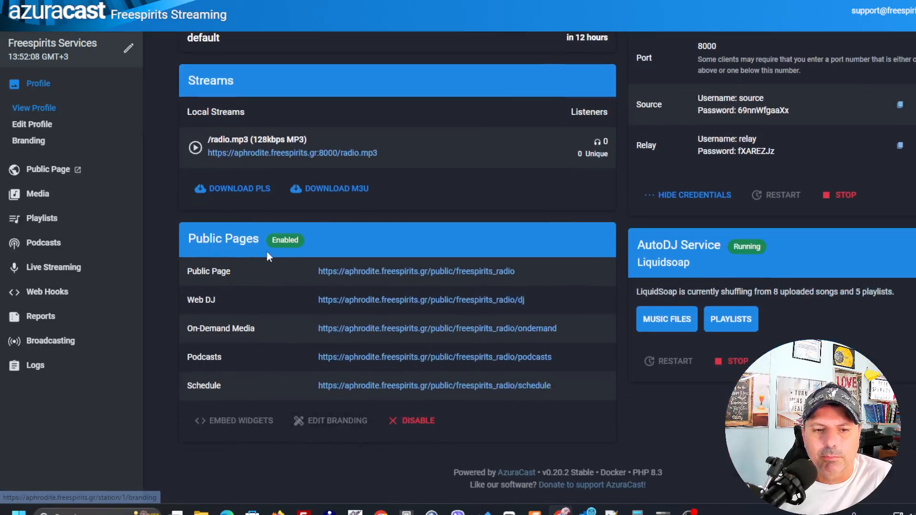
click(330, 422)
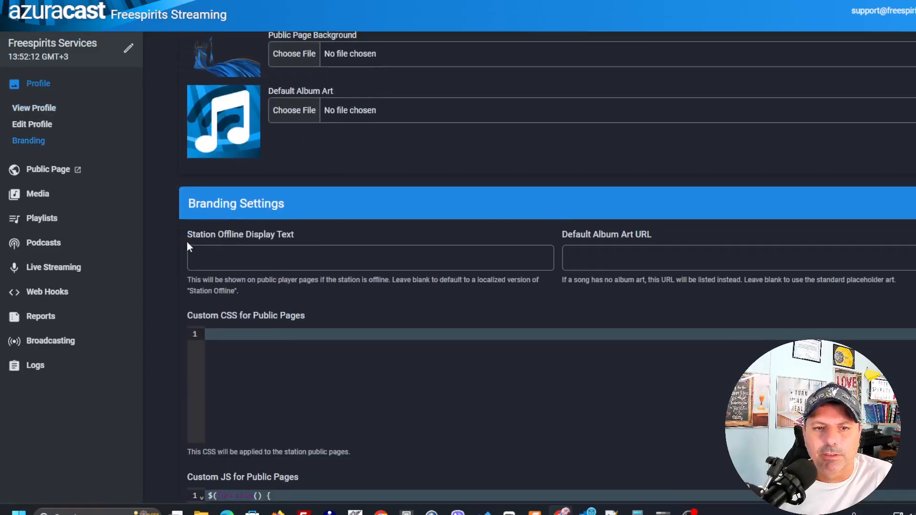
Choose the image [Artistly Design] 0198c433-9f63-7312-9fee-cead6ab3b28d.png as the public page background.
scroll(244, 144, up, 1)
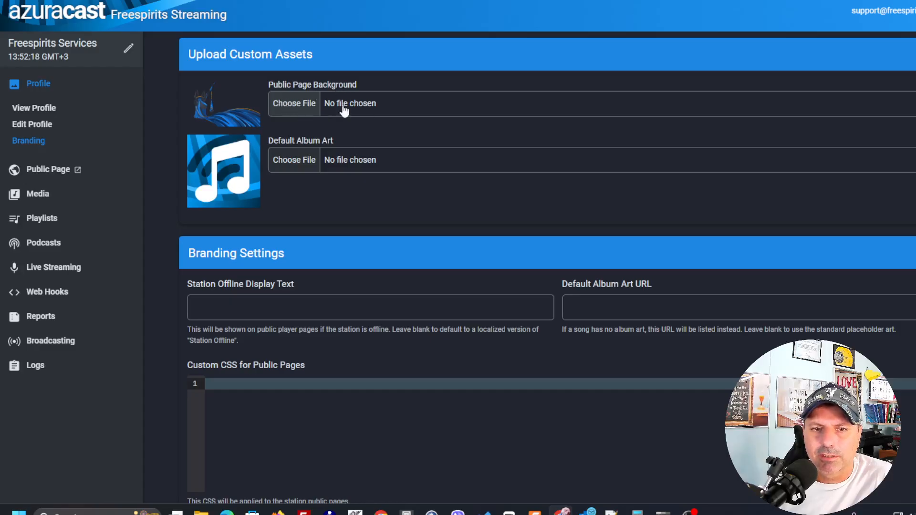
click(317, 106)
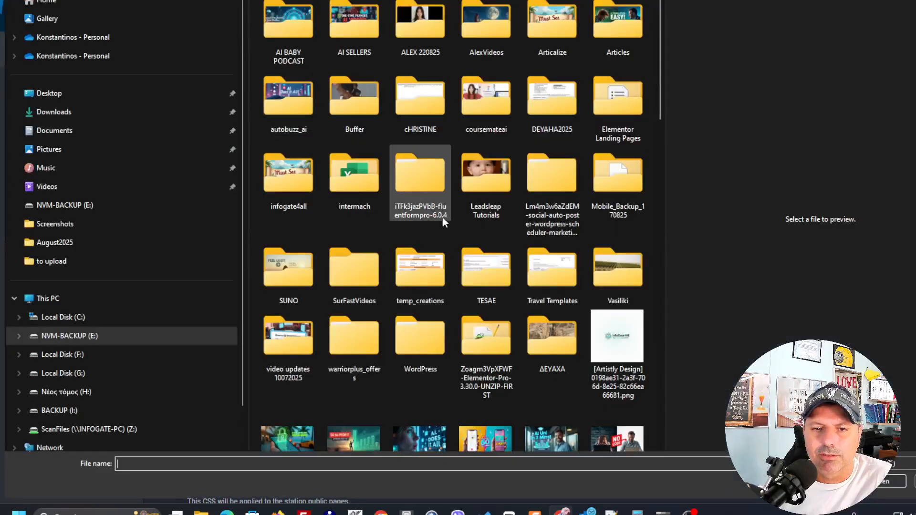
click(410, 439)
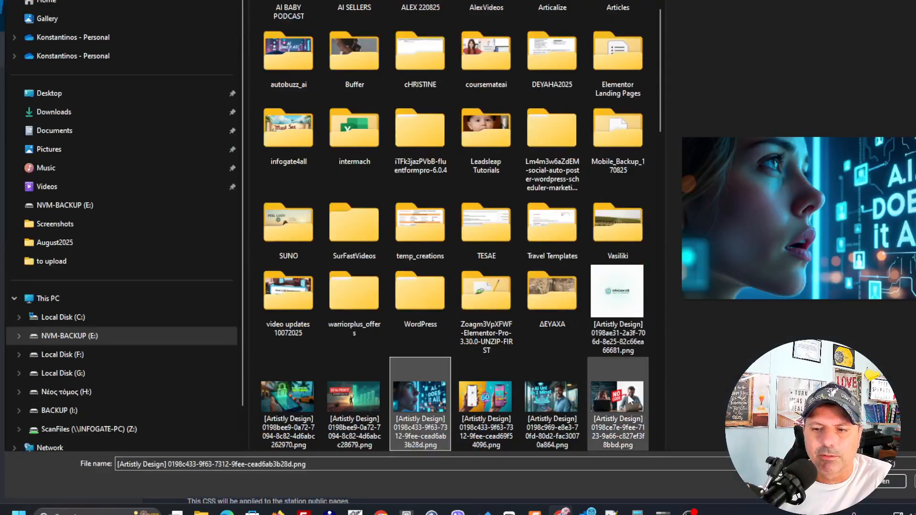
click(886, 482)
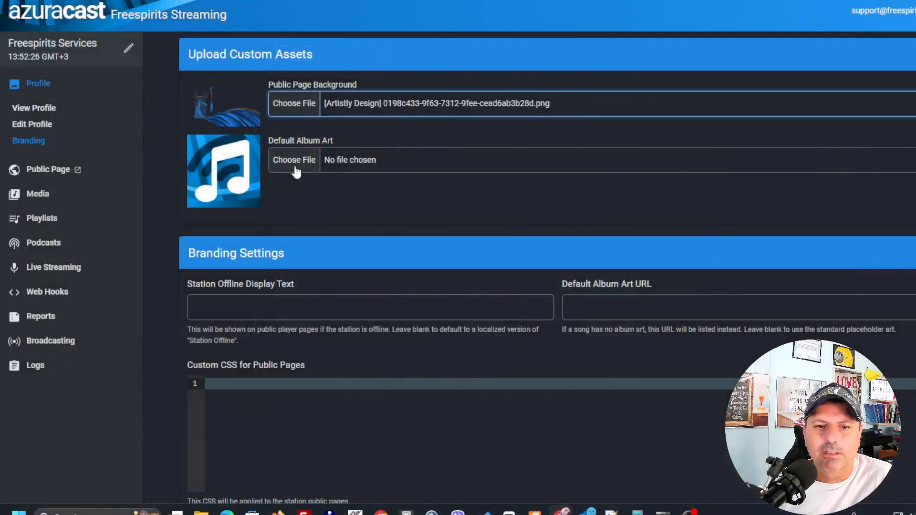
Choose cwp_logo - freespirits.png from the new logo folder inside avatar-logo on drive C as the default album art.
click(302, 165)
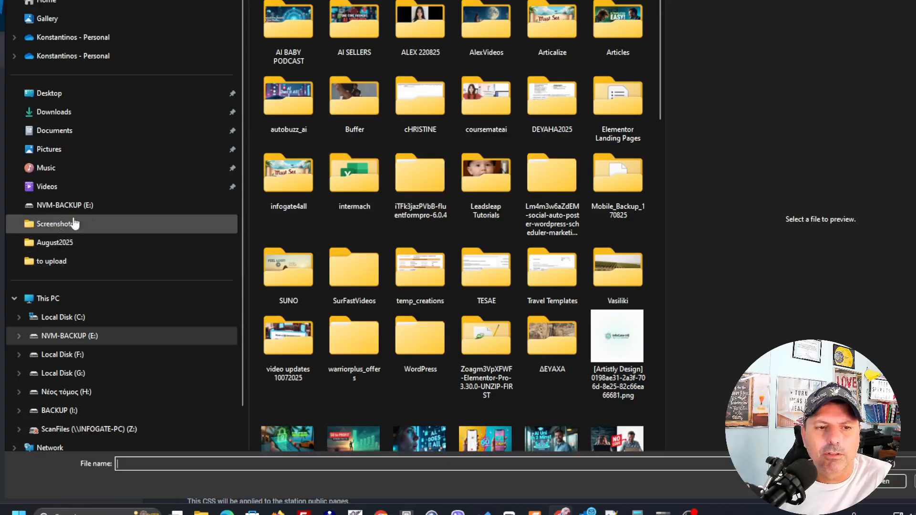
click(62, 317)
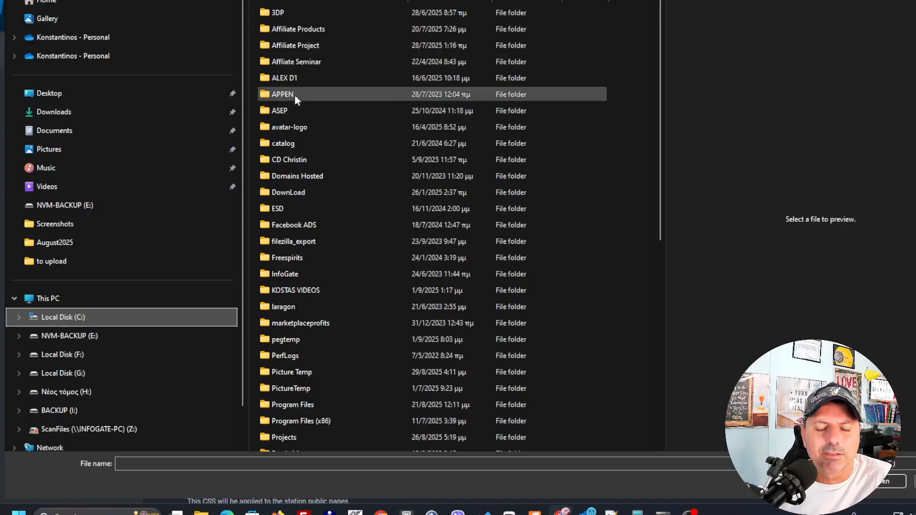
double_click(291, 127)
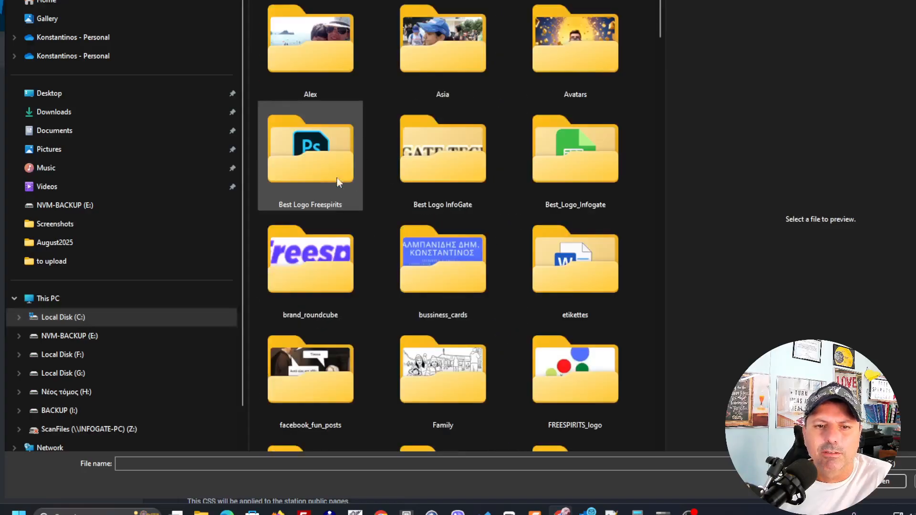
scroll(414, 222, down, 5)
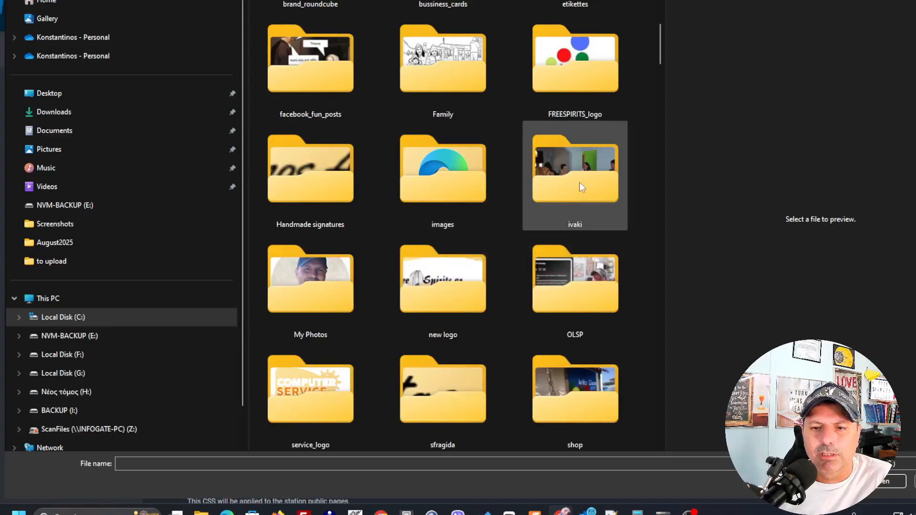
click(445, 288)
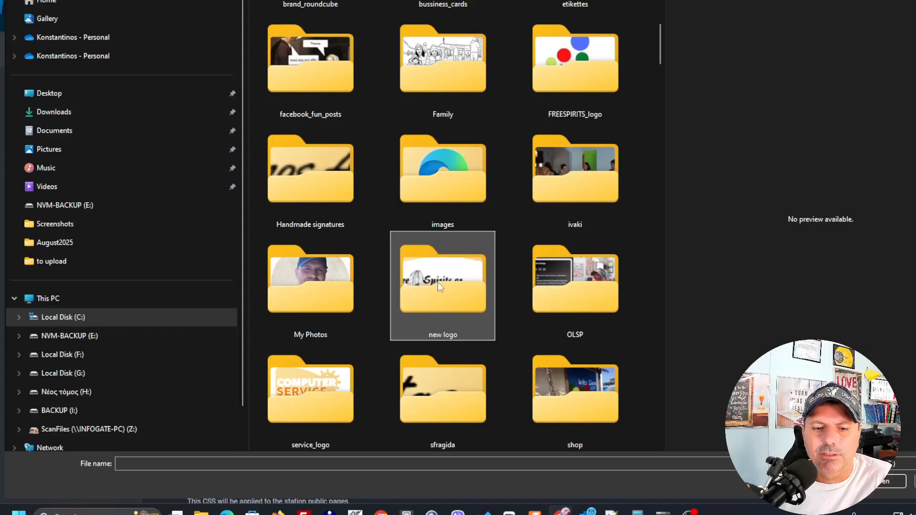
double_click(438, 283)
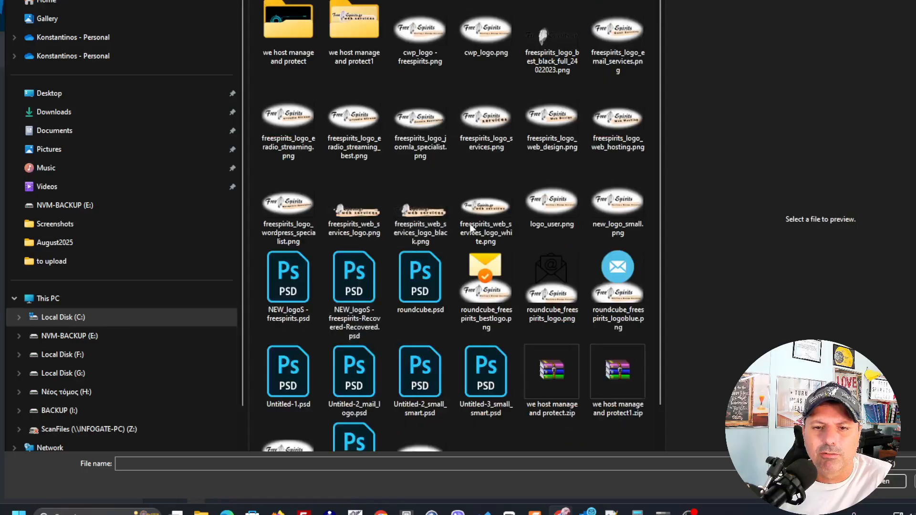
click(426, 42)
key(Return)
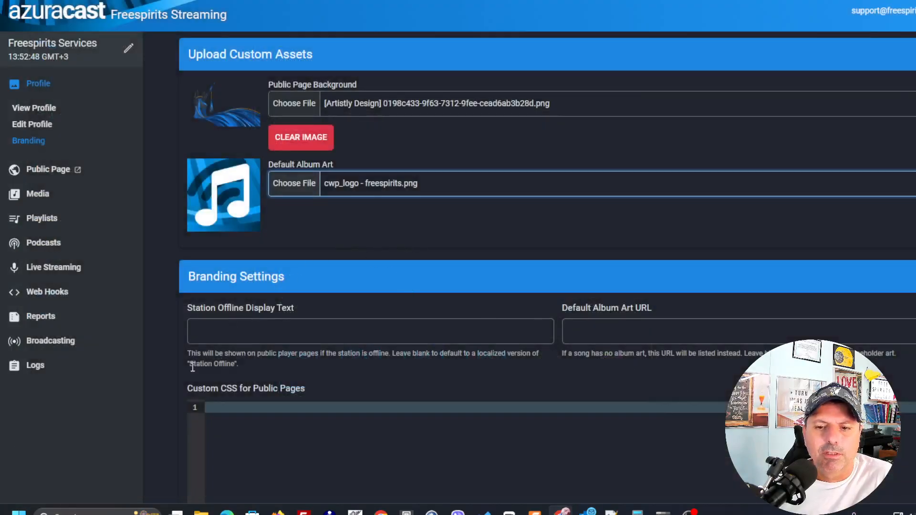
Save the branding changes and return to the uploaded custom assets.
scroll(196, 366, down, 6)
click(228, 426)
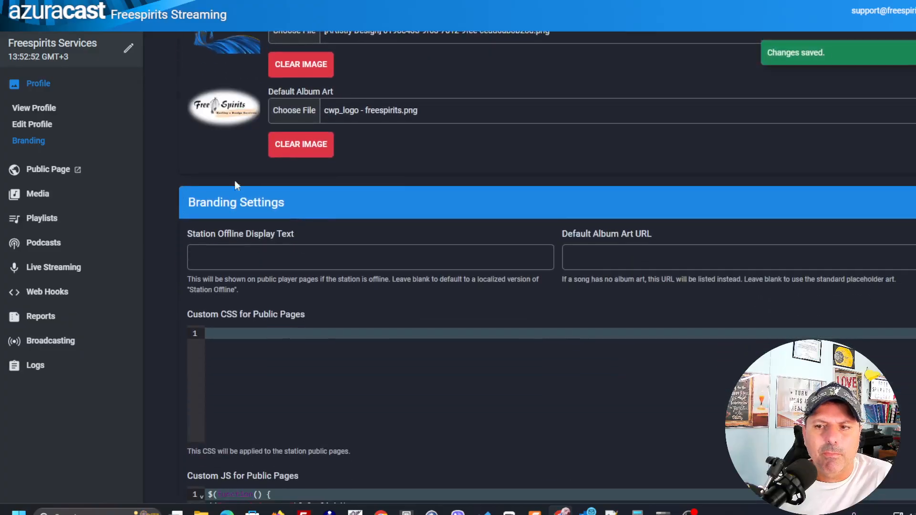
scroll(253, 125, up, 2)
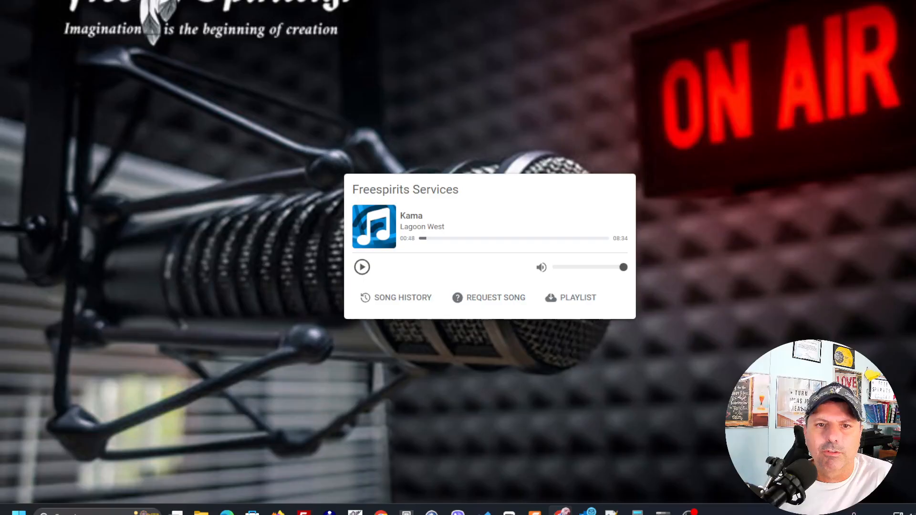
Reload the public player page to check its new background and album art.
right_click(351, 1)
click(372, 20)
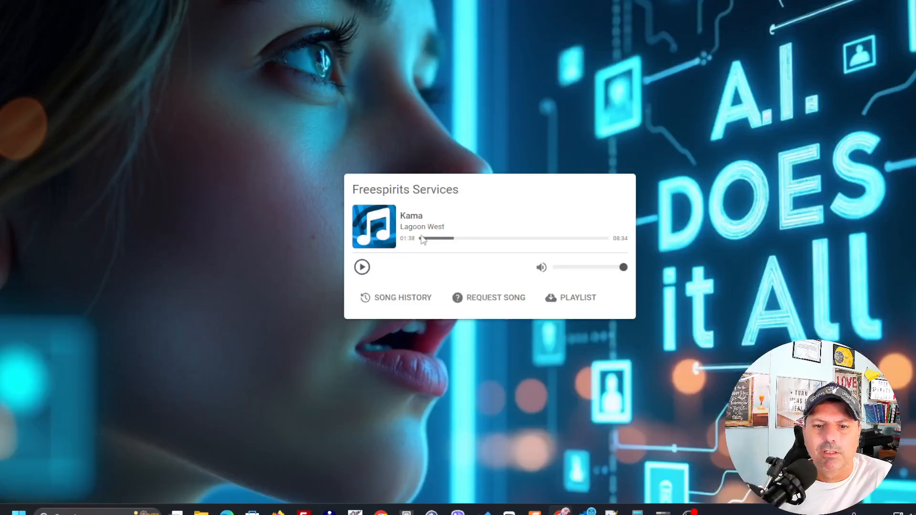
right_click(329, 133)
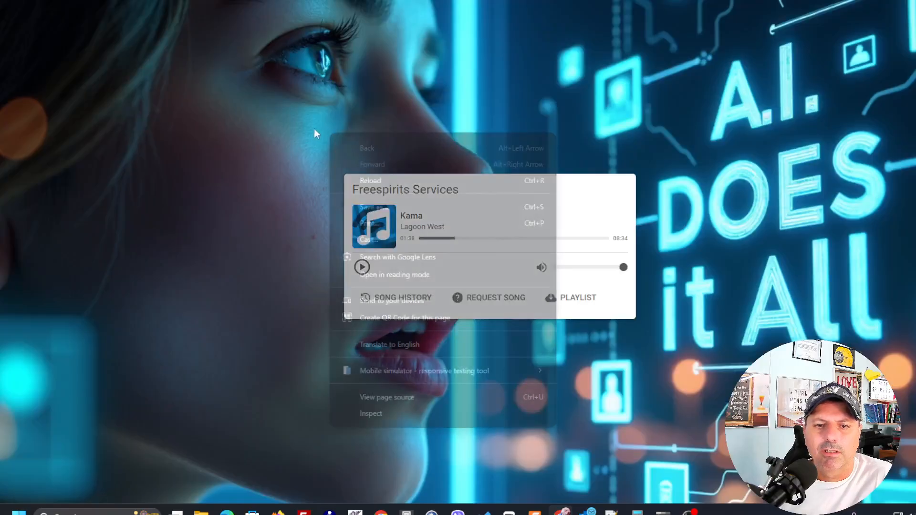
click(185, 69)
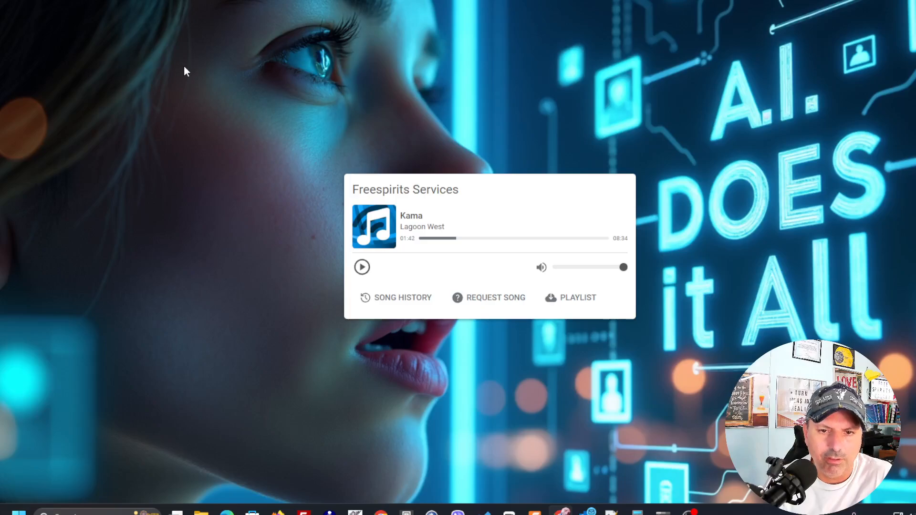
key(F5)
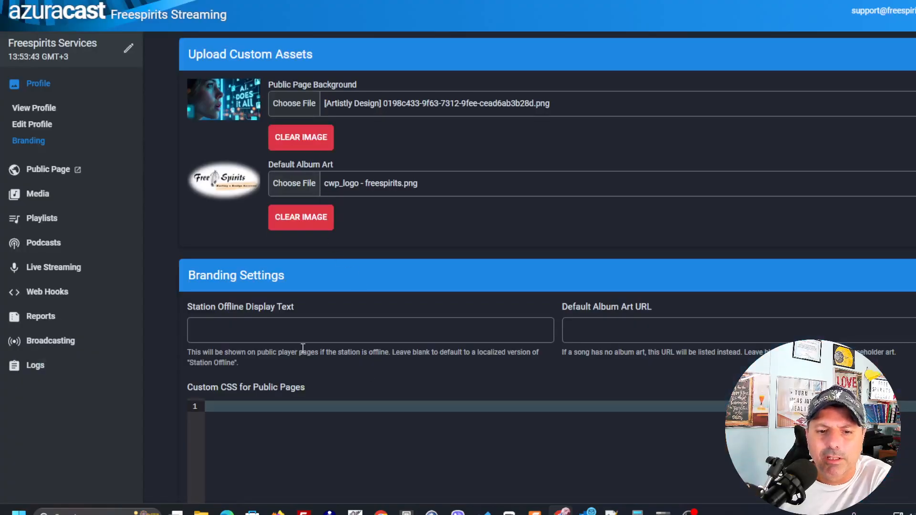
scroll(409, 344, down, 1)
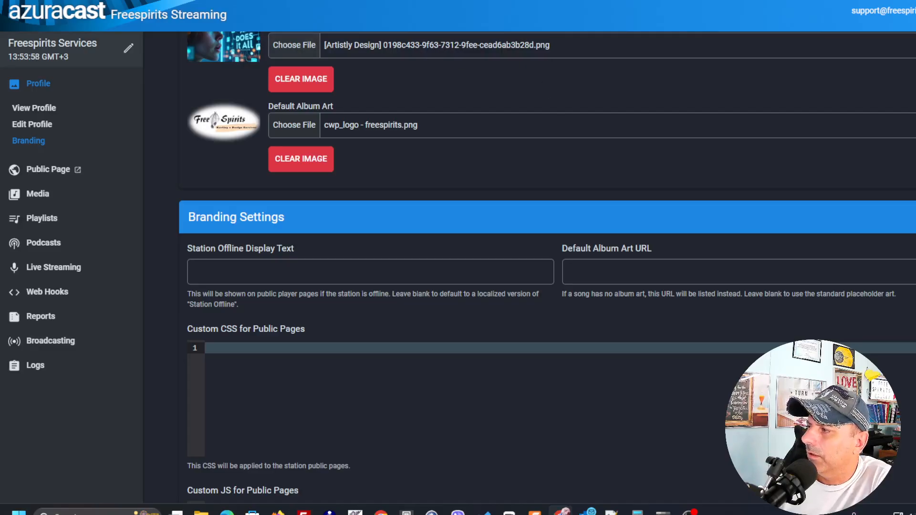
click(227, 356)
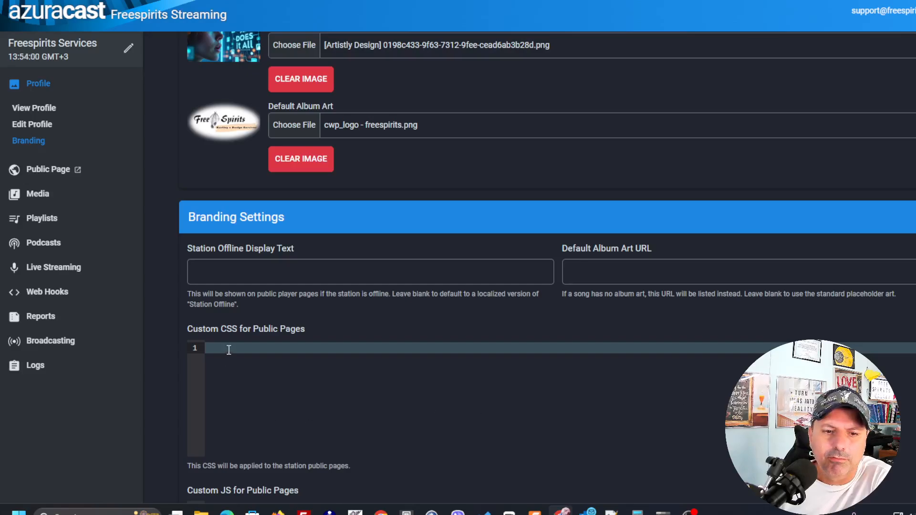
right_click(224, 354)
click(288, 201)
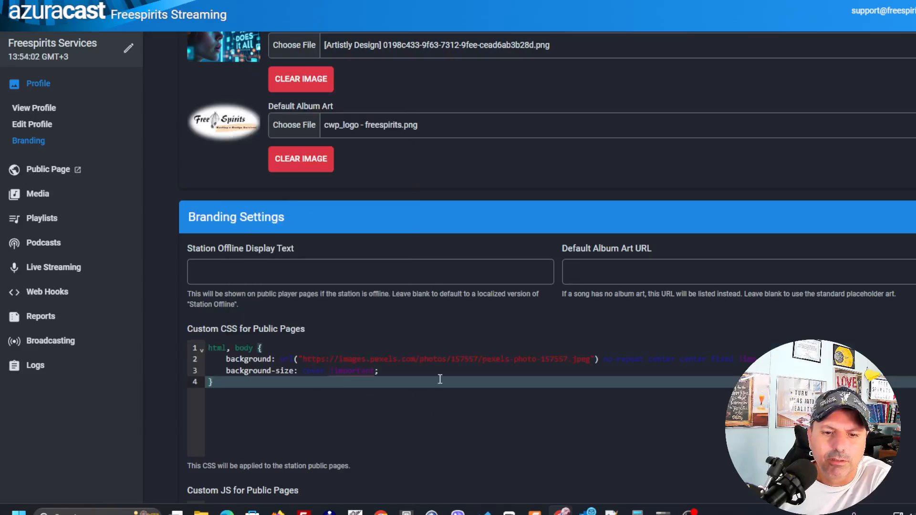
drag(256, 386, 209, 348)
click(386, 376)
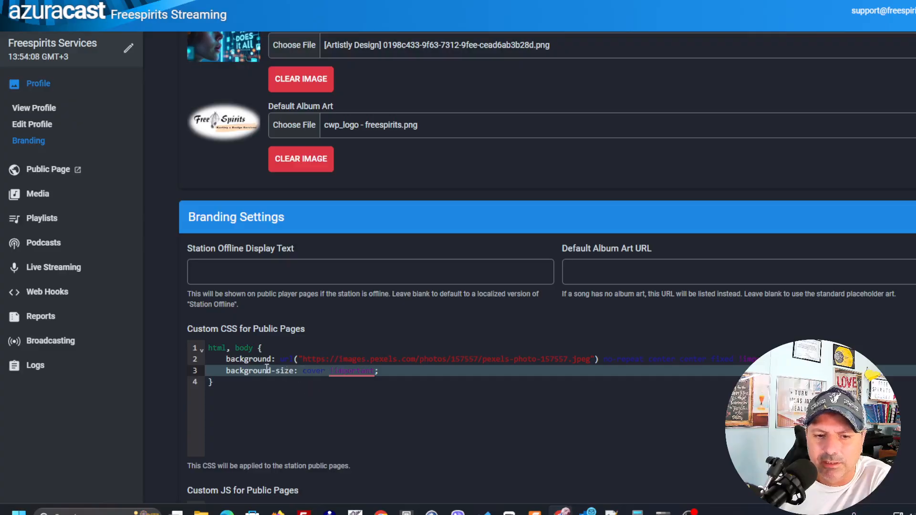
click(307, 360)
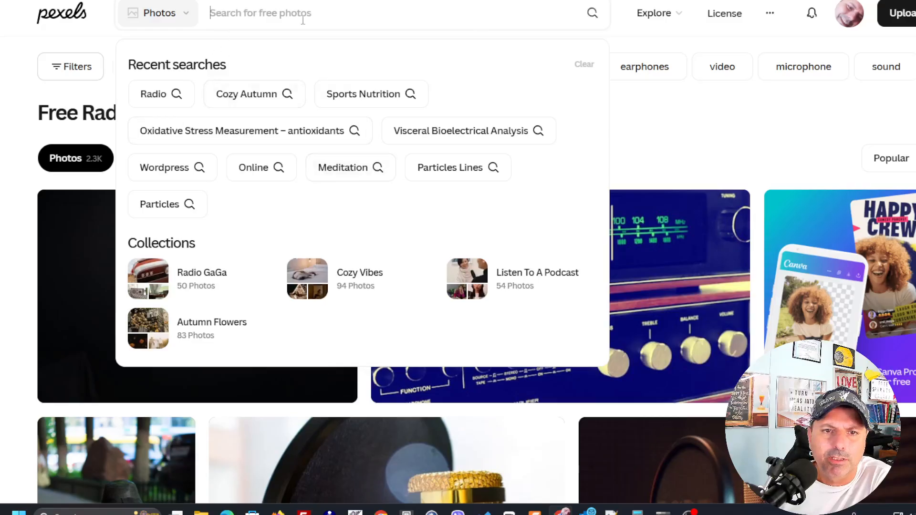
Switch to Pexels and search its photos for "radio background".
text(rad)
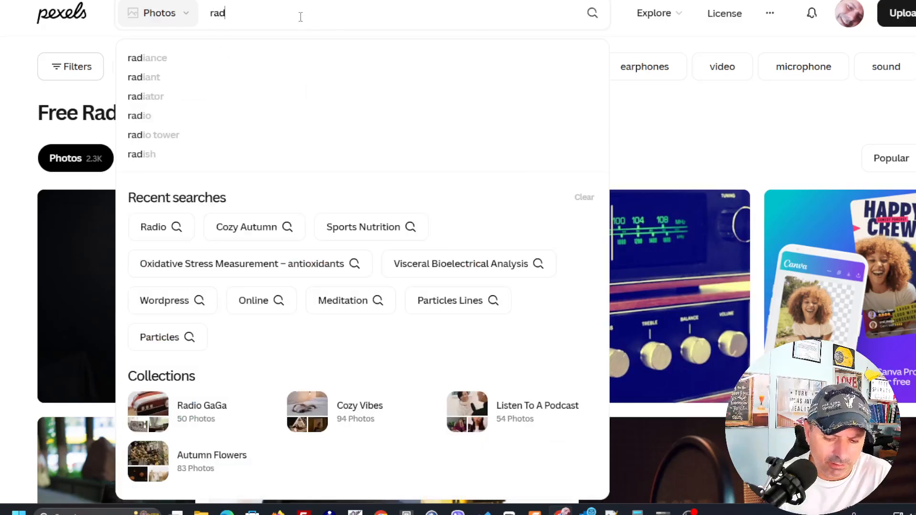
text(io background)
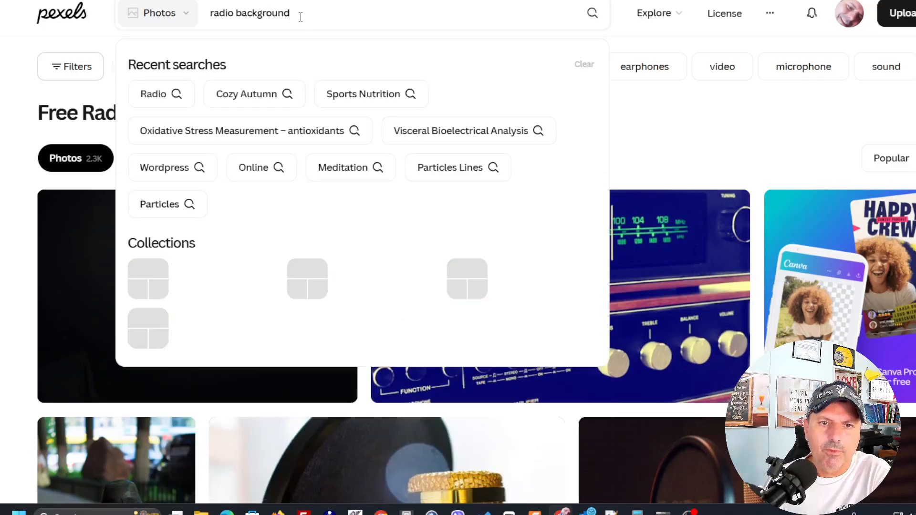
key(Return)
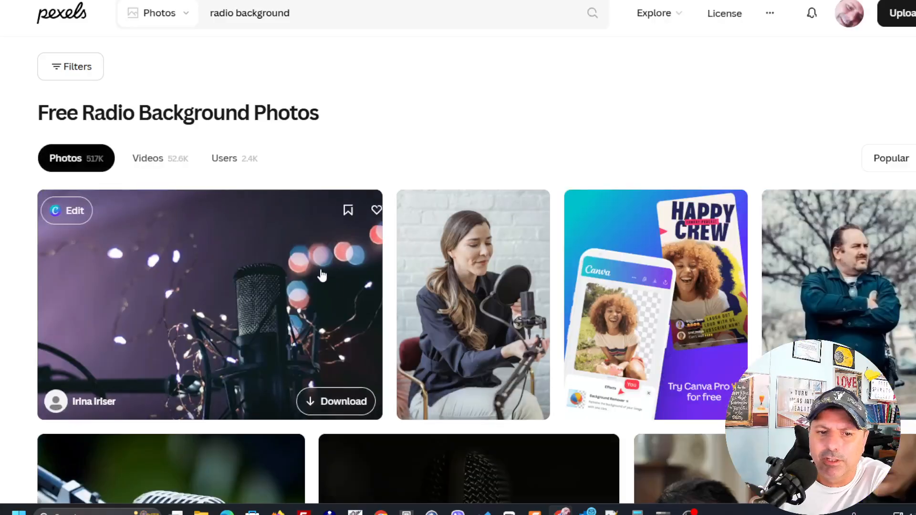
Browse the radio background photos and copy the image link of the purple-toned microphone photo with string lights.
scroll(239, 290, down, 3)
scroll(239, 291, down, 6)
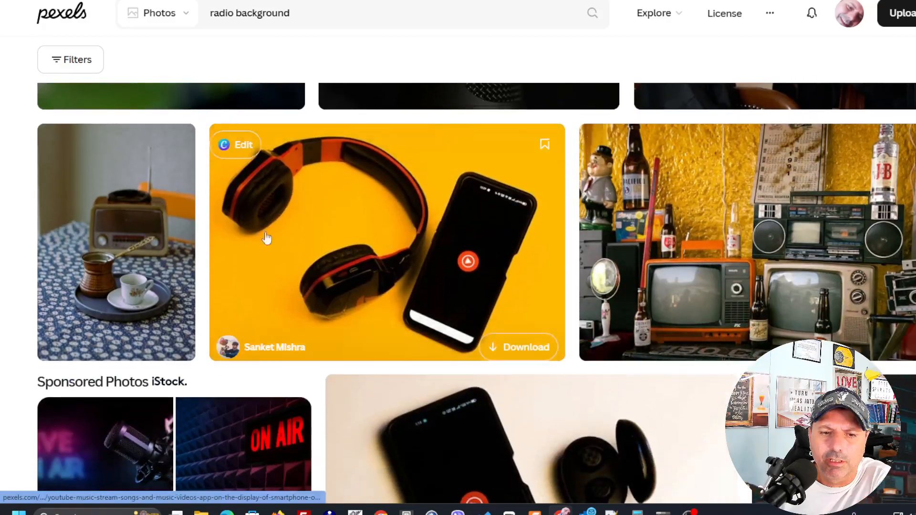
scroll(322, 245, down, 4)
scroll(322, 245, up, 9)
scroll(397, 276, up, 5)
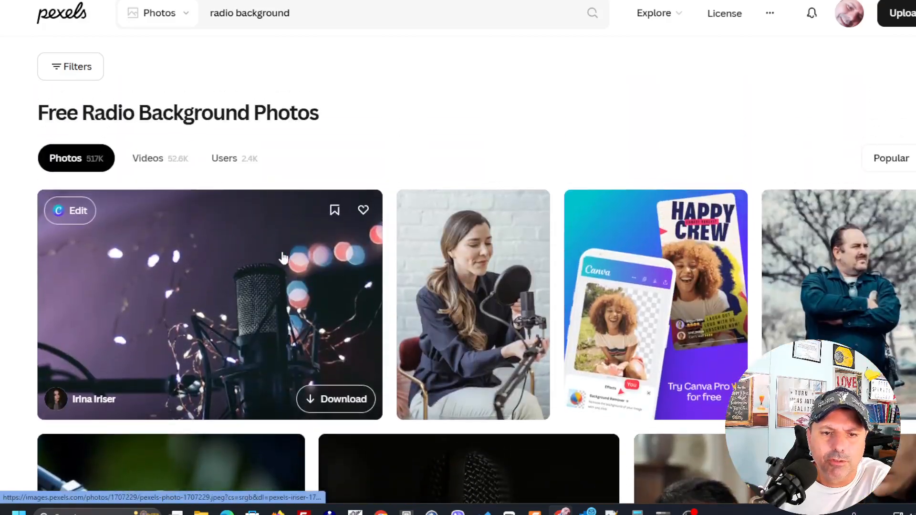
right_click(215, 296)
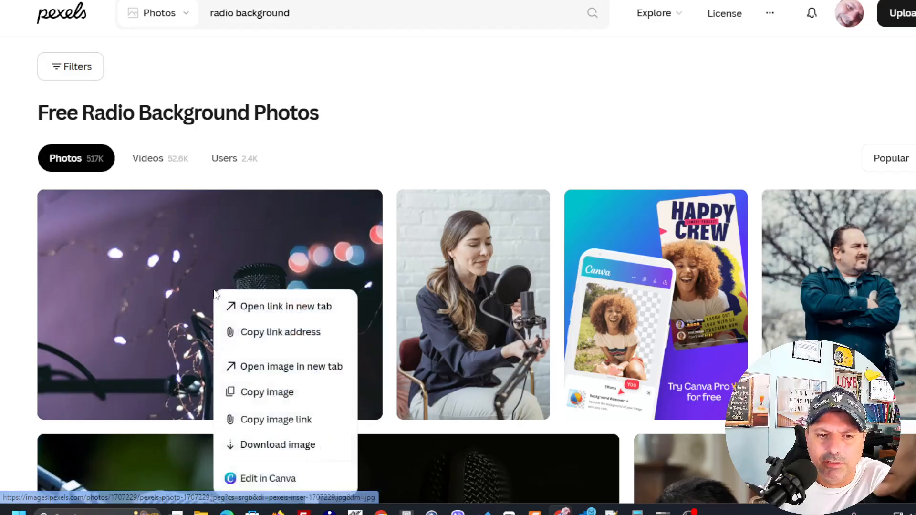
click(298, 423)
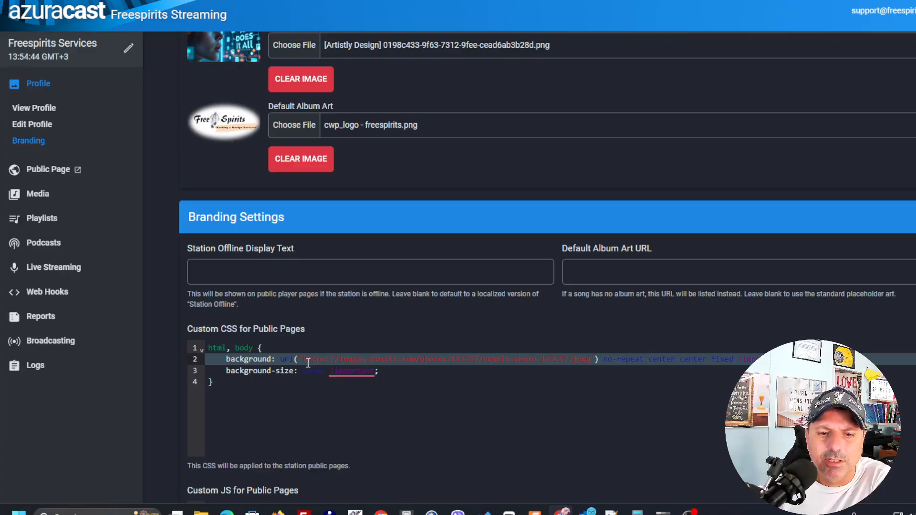
drag(304, 360, 590, 361)
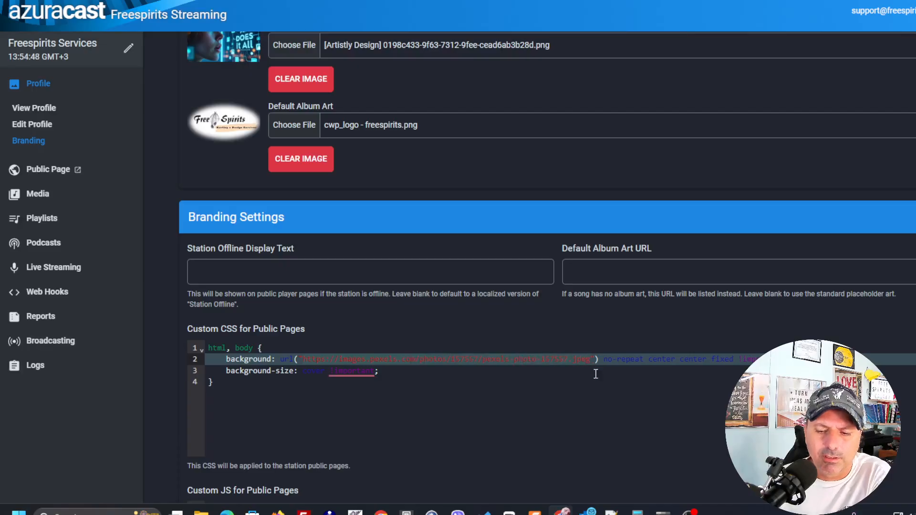
key(BackSpace)
key(ctrl+v)
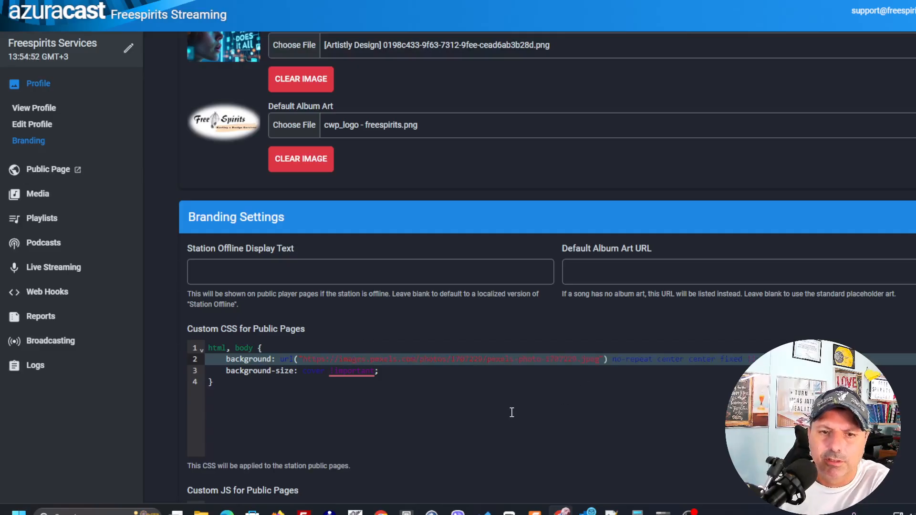
scroll(601, 420, up, 1)
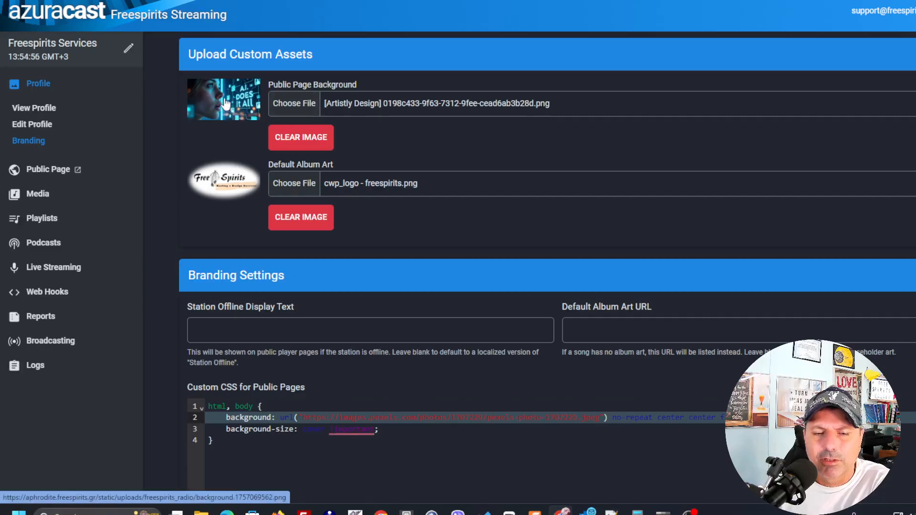
mouse_move(353, 429)
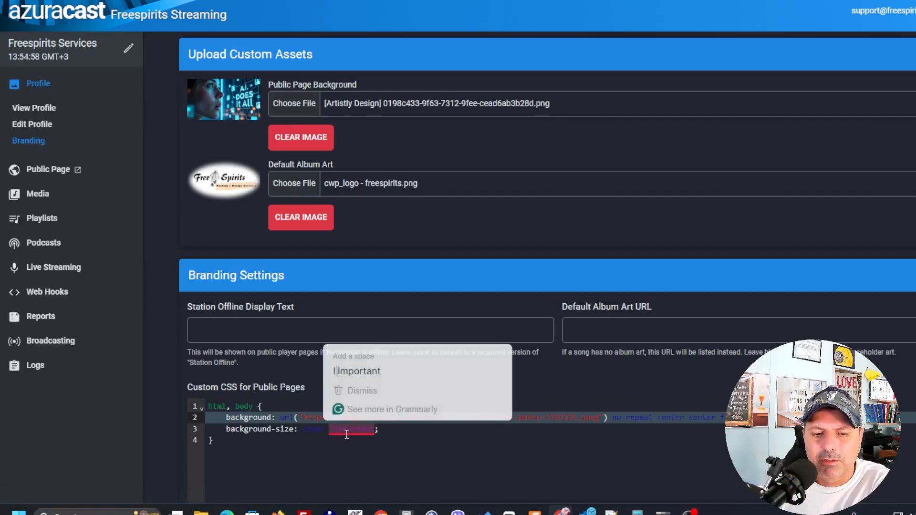
scroll(178, 389, down, 5)
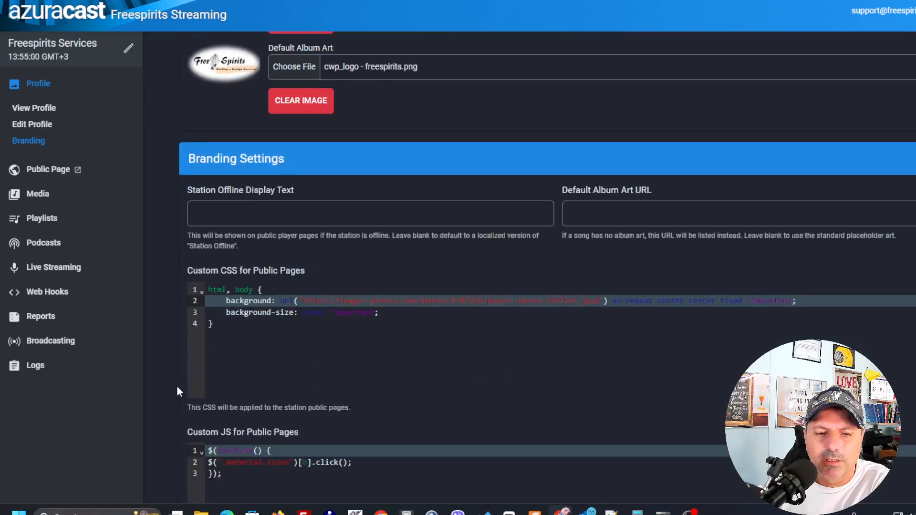
click(220, 432)
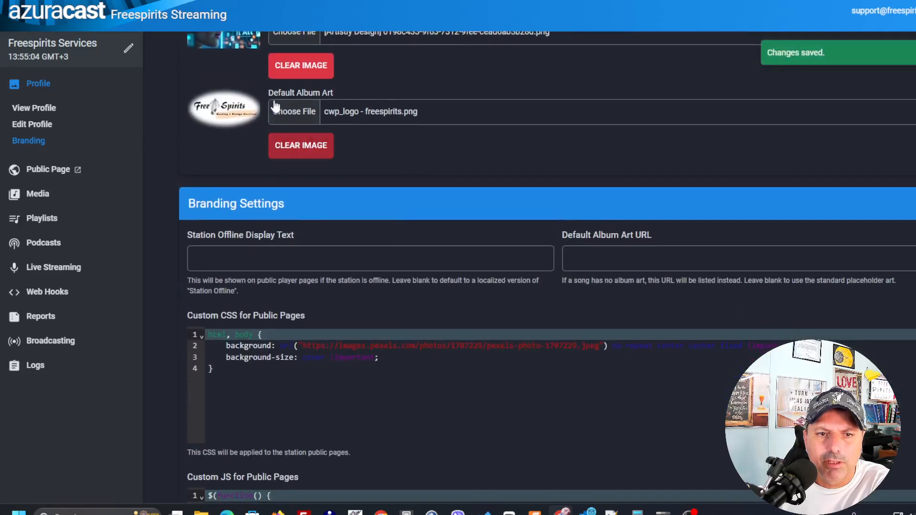
Reload the public player page to check its new background, and close the thank-you pop-up on the Pexels page.
click(329, 0)
right_click(329, 0)
click(363, 21)
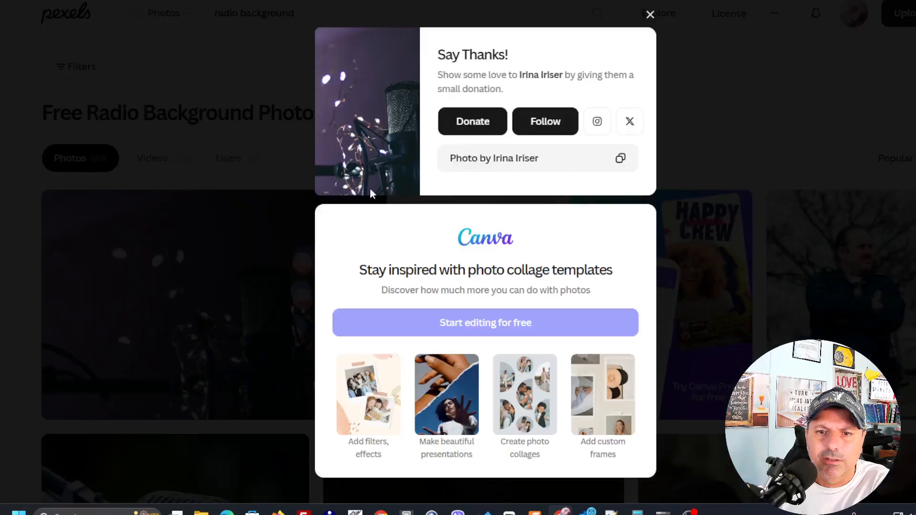
click(650, 15)
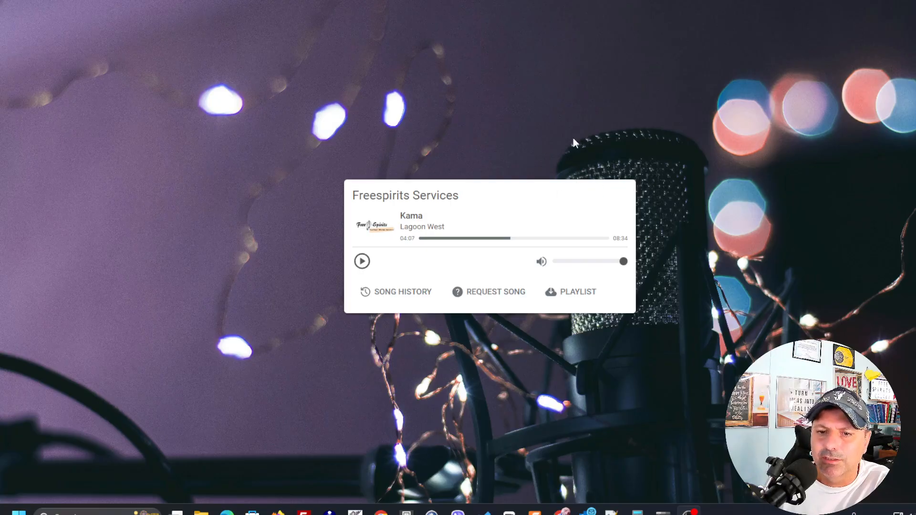
right_click(611, 189)
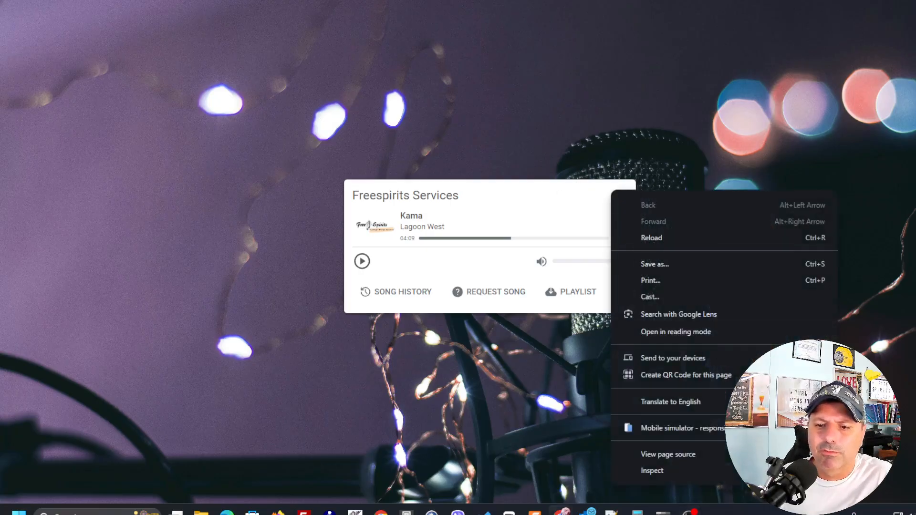
click(574, 186)
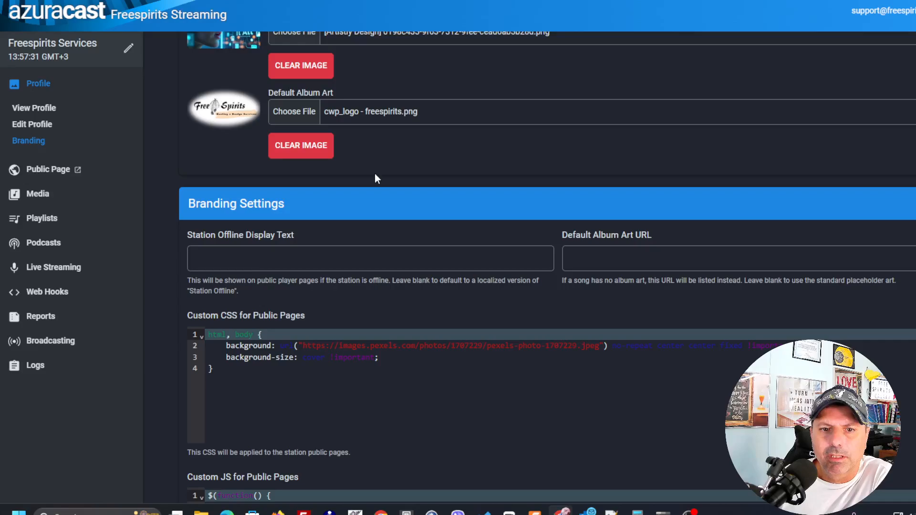
Append a .card rule to the public pages' custom CSS with background-color #1a1a1a, color #ffffff, border-radius 12px and a soft box-shadow, and save the changes.
click(239, 372)
key(Return)
key(Return)
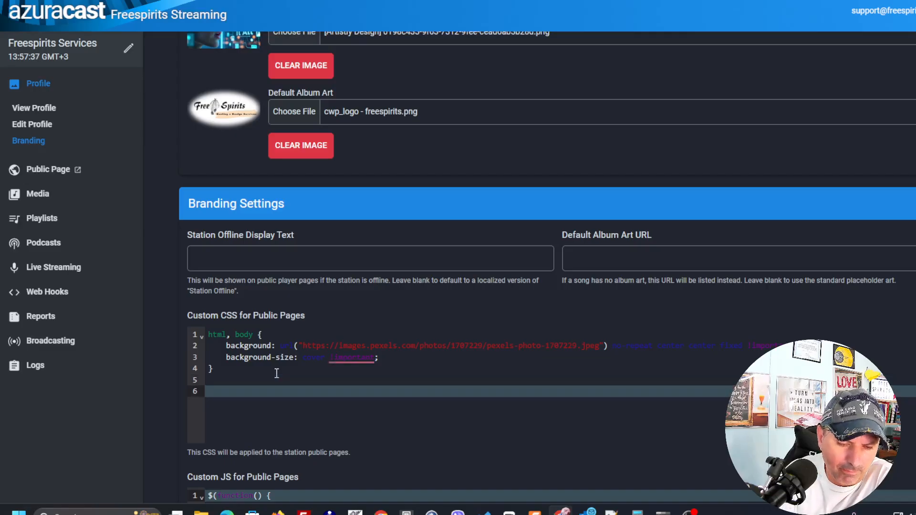
key(ctrl+v)
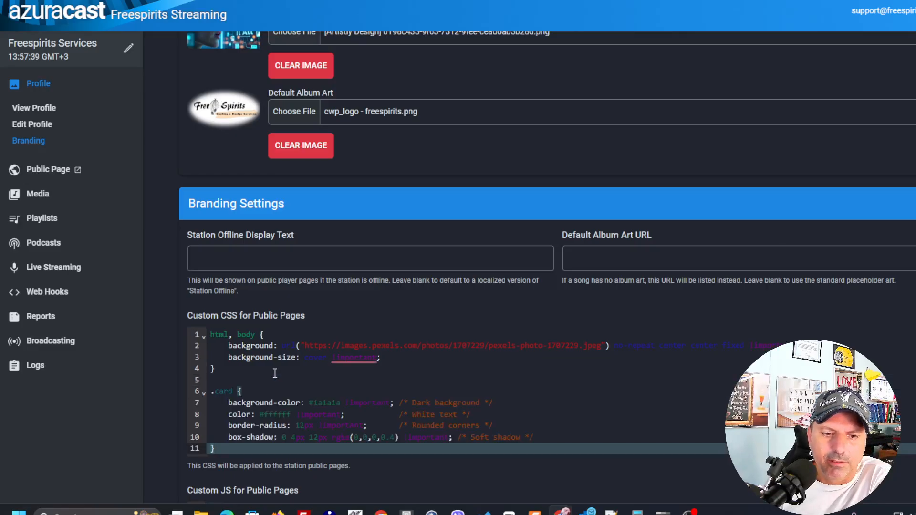
scroll(275, 373, down, 1)
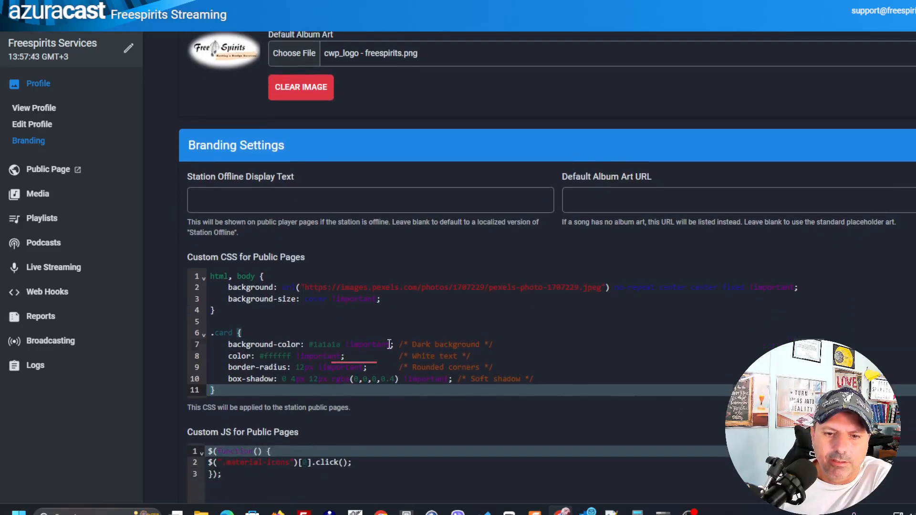
click(343, 345)
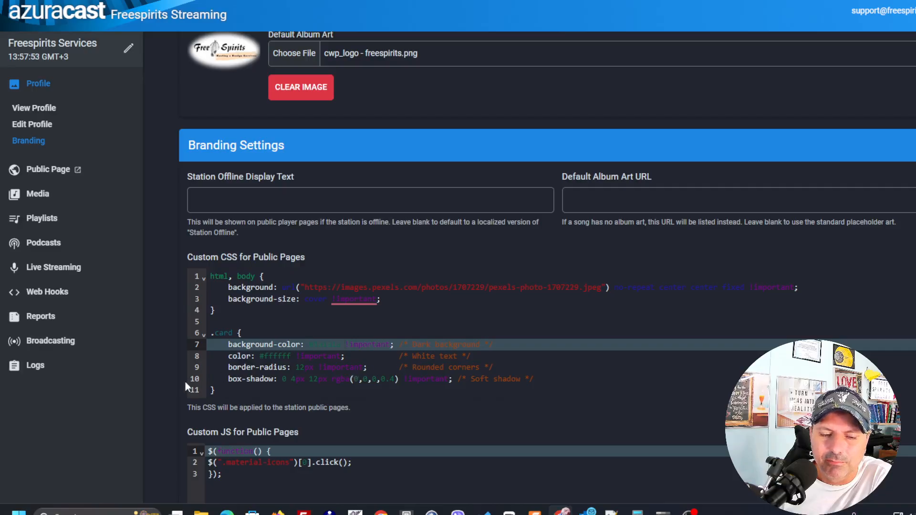
scroll(174, 379, down, 4)
click(214, 425)
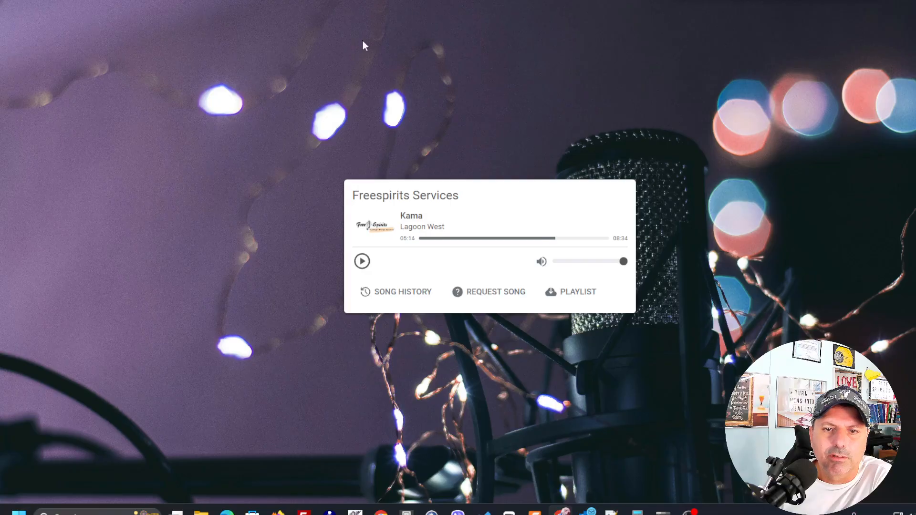
Reload the public player page to check the player card's styling.
right_click(362, 40)
click(405, 83)
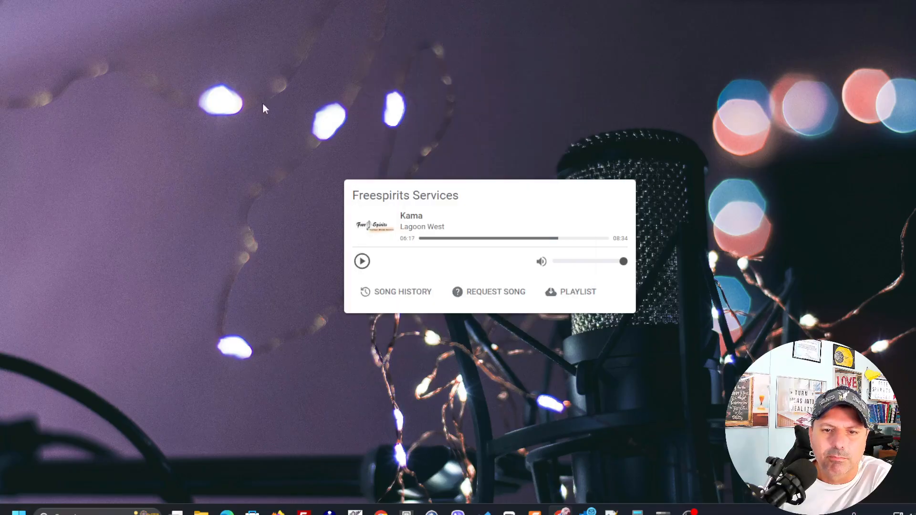